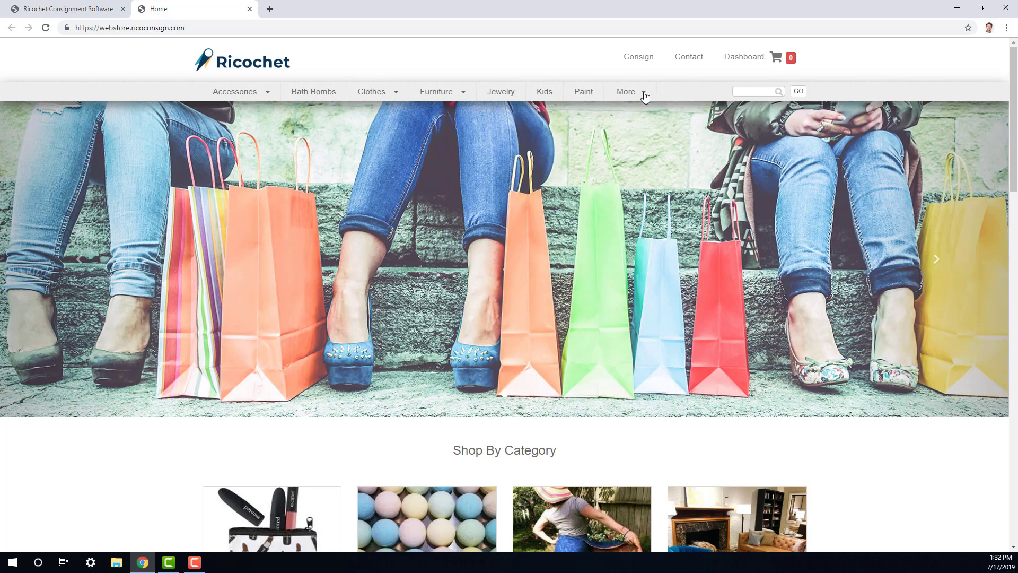
# Step: Examine the web store's additional navigation categories and the Shop By Category section on the home page
pyautogui.click(644, 93)
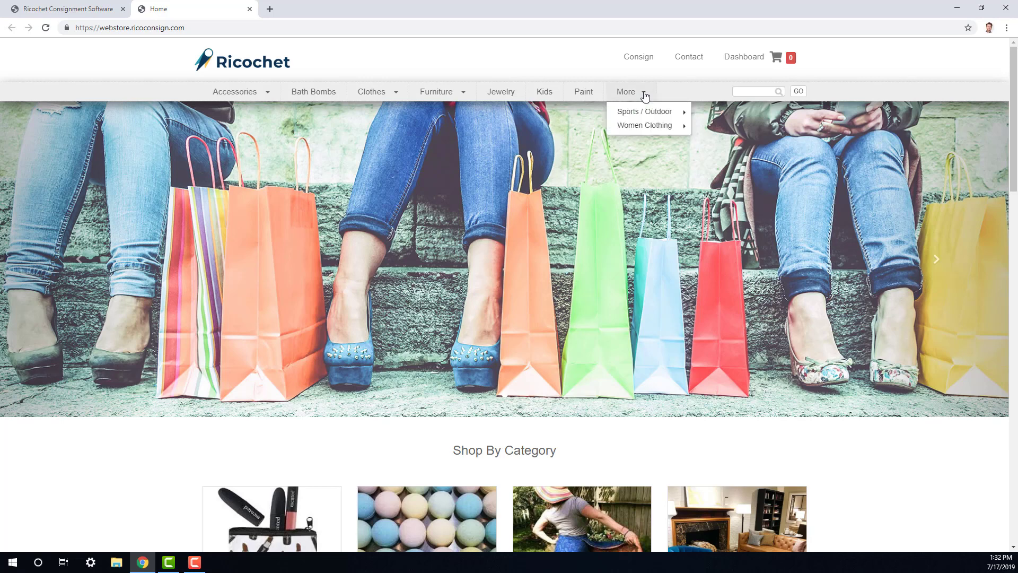
pyautogui.click(644, 95)
pyautogui.scroll(-6, 644, 94)
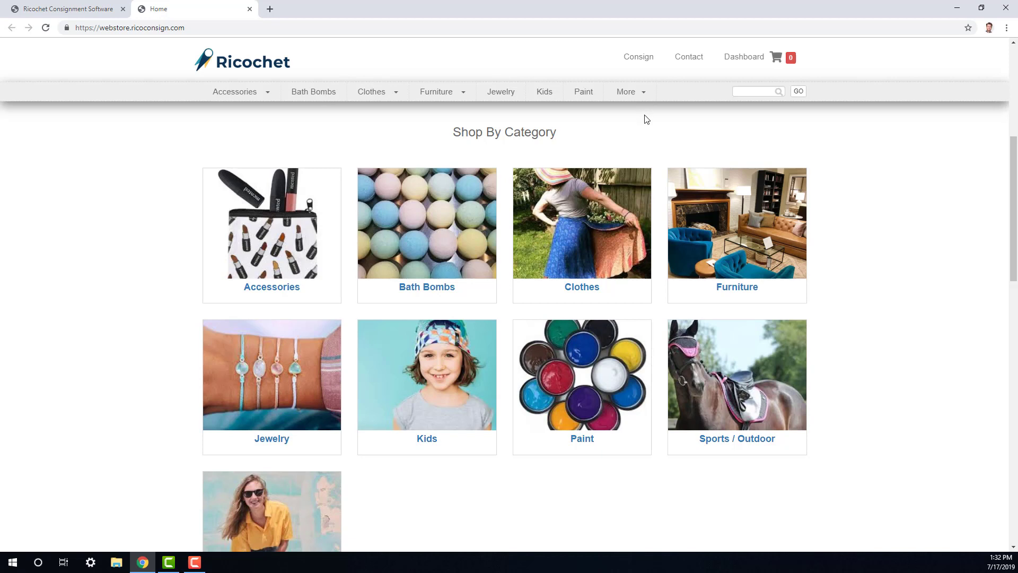
# Step: Switch to the Ricochet admin site and review the Shoes parent category's name, description, photo and online visibility settings
pyautogui.click(87, 10)
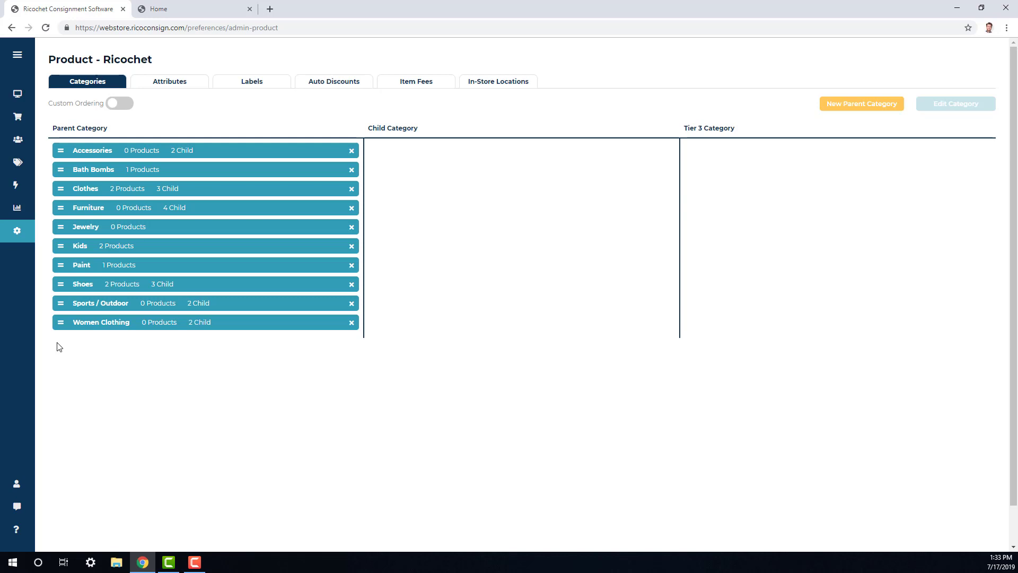
pyautogui.moveTo(17, 232)
pyautogui.click(164, 290)
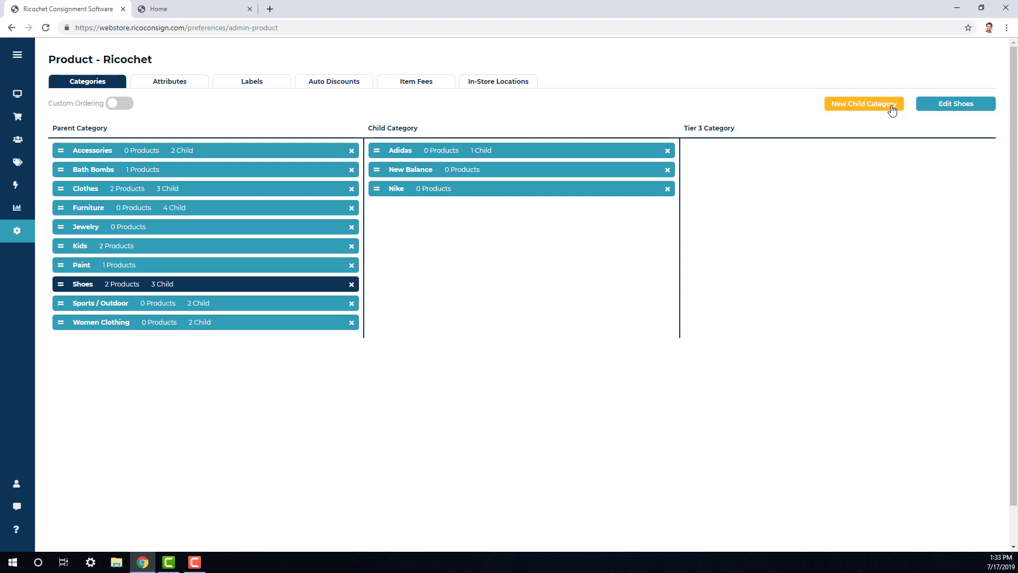
pyautogui.click(952, 110)
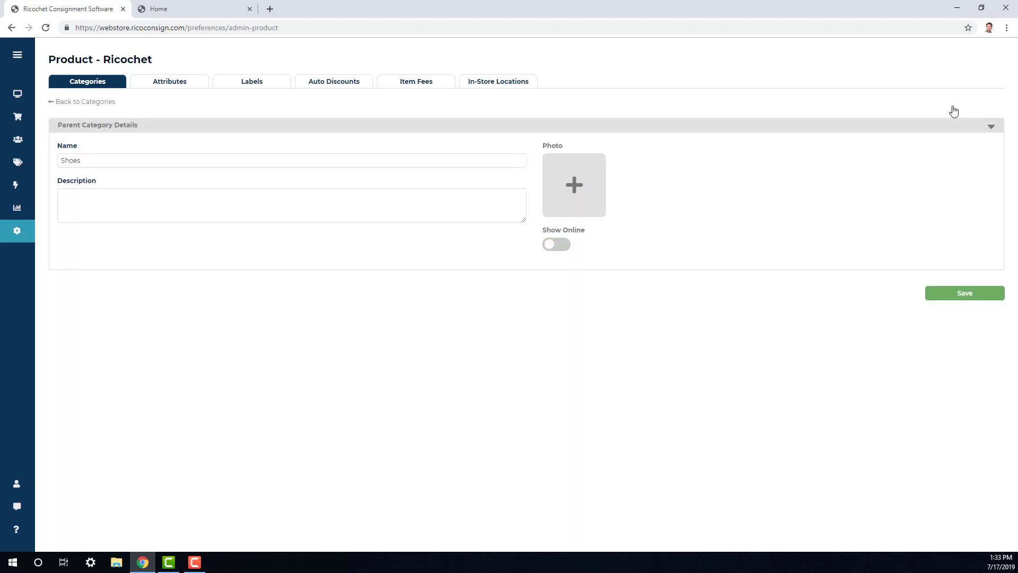
pyautogui.click(268, 157)
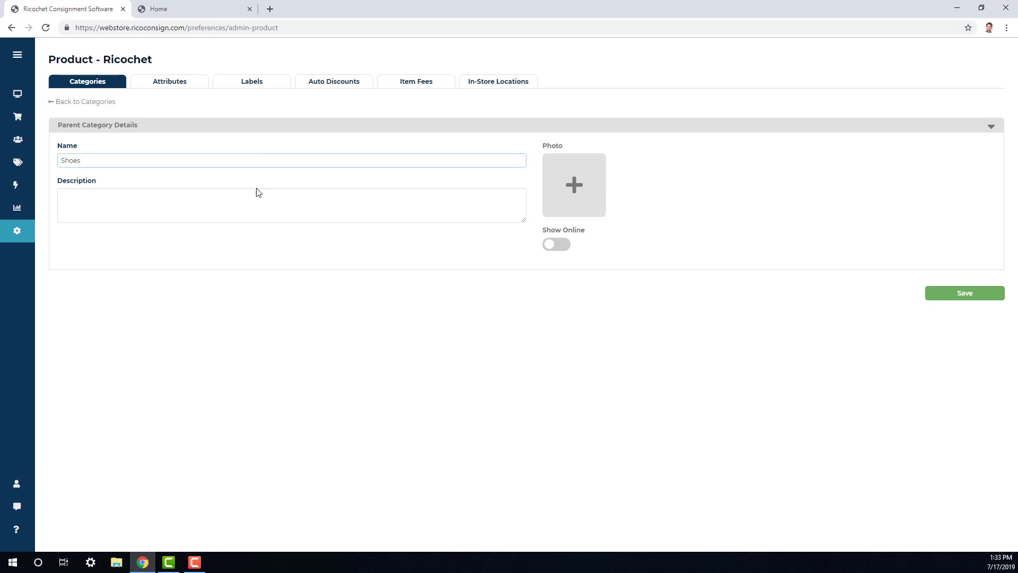
pyautogui.click(244, 210)
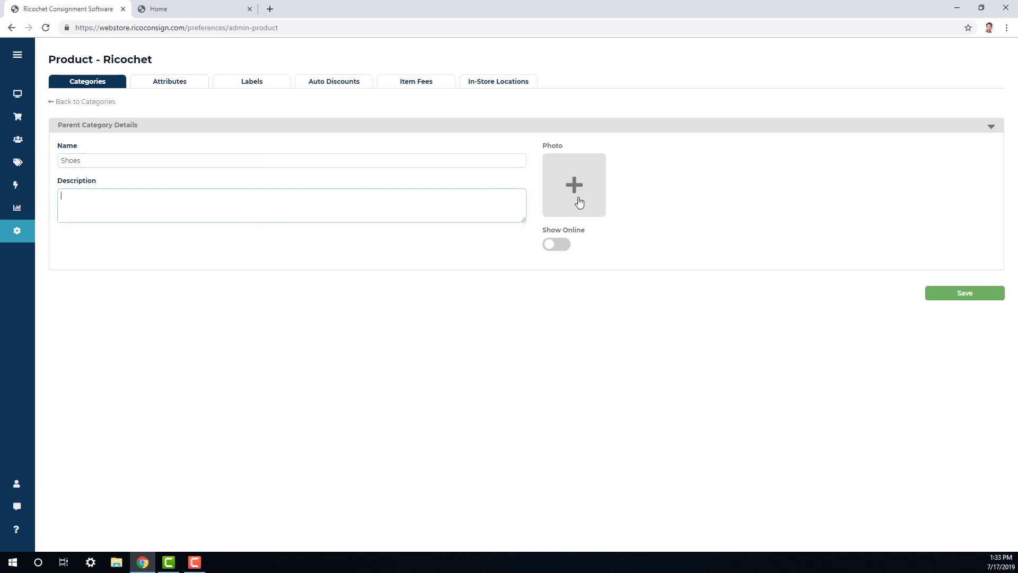
pyautogui.moveTo(587, 232); pyautogui.dragTo(542, 232)
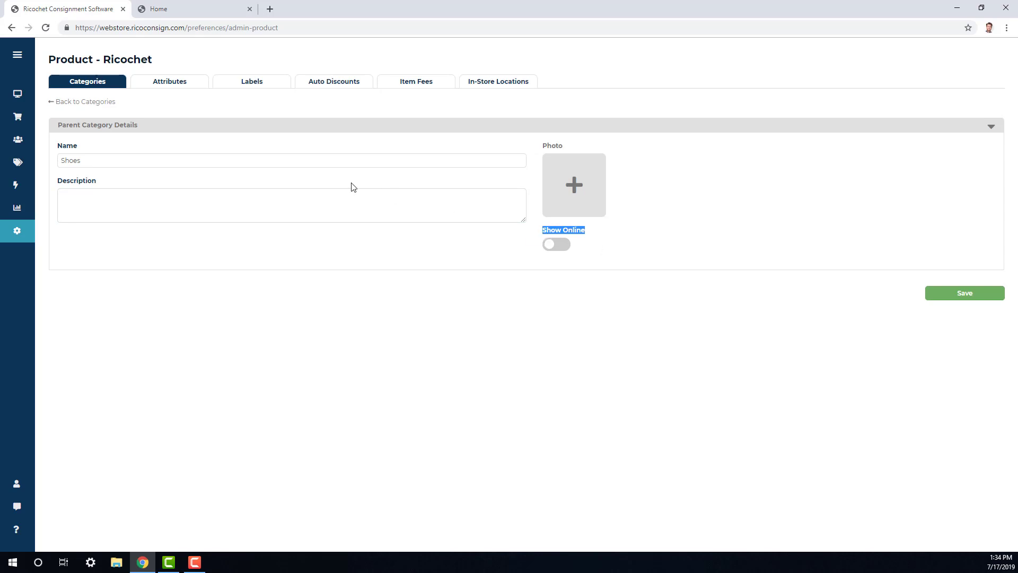
pyautogui.click(99, 104)
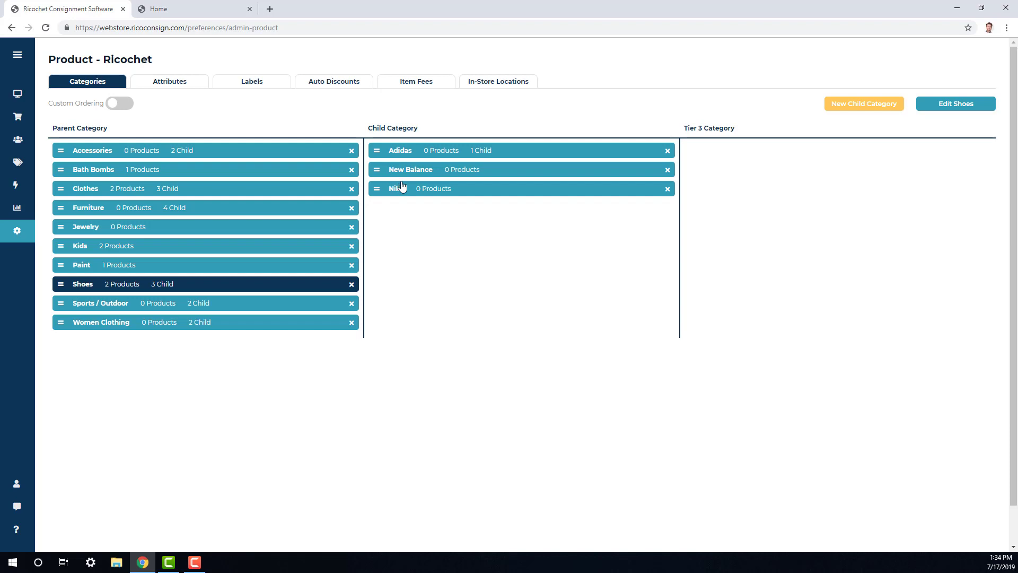
# Step: View the Tier 3 categories under the Adidas child category of Shoes, and clear the category selection
pyautogui.click(435, 154)
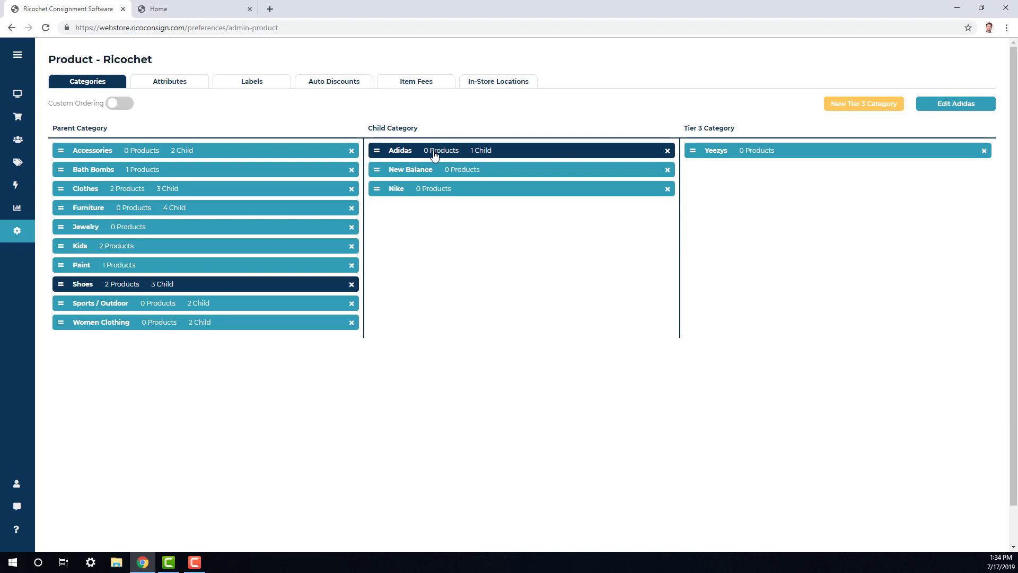
pyautogui.click(874, 106)
pyautogui.moveTo(108, 128); pyautogui.dragTo(51, 129)
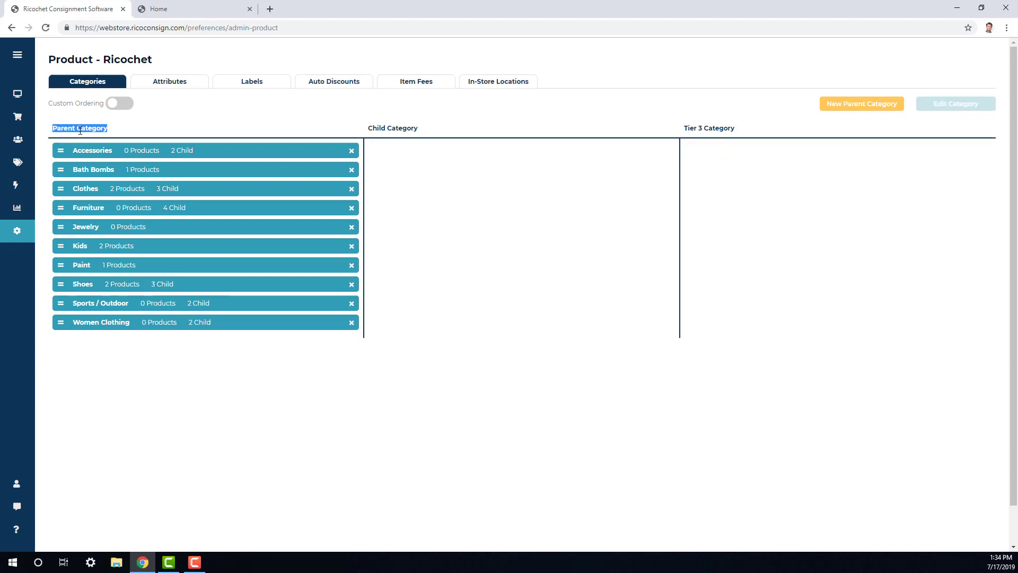
pyautogui.click(118, 134)
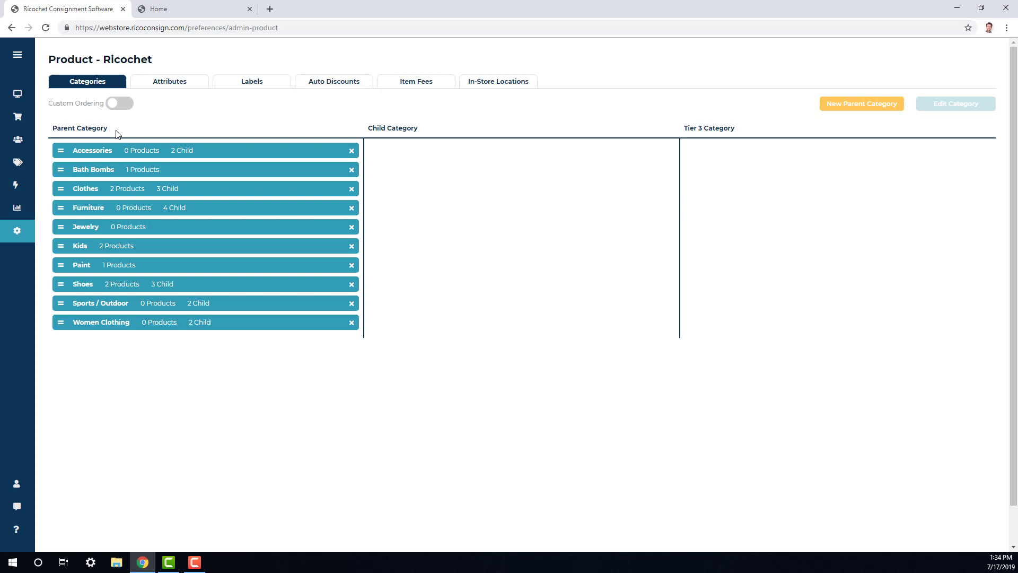
# Step: Review the details of the Bath Bombs parent category and return to the category list
pyautogui.click(117, 172)
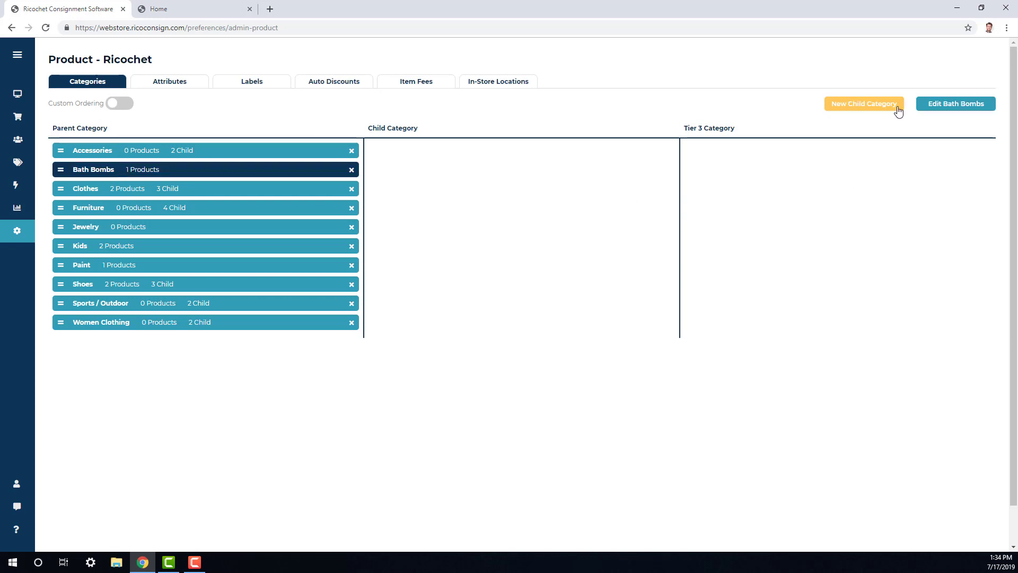
pyautogui.click(937, 106)
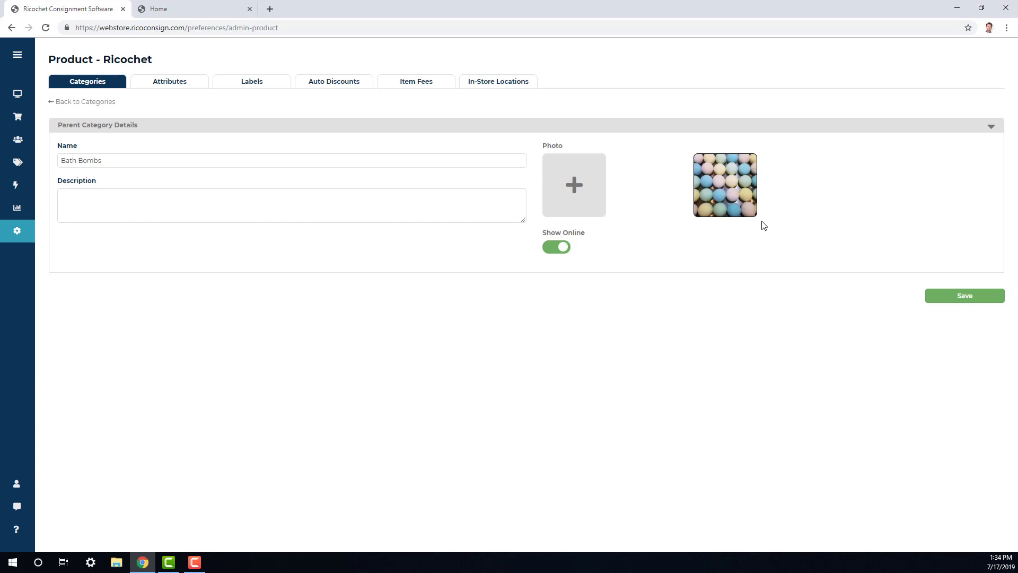
pyautogui.click(94, 102)
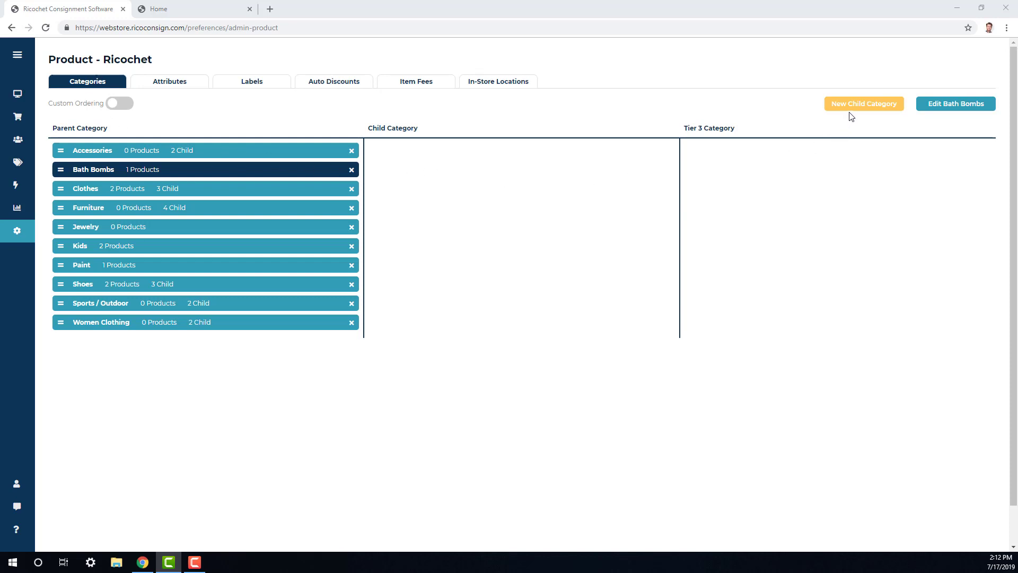
# Step: Start a new parent category named Home Decor, with no existing category selected
pyautogui.click(852, 164)
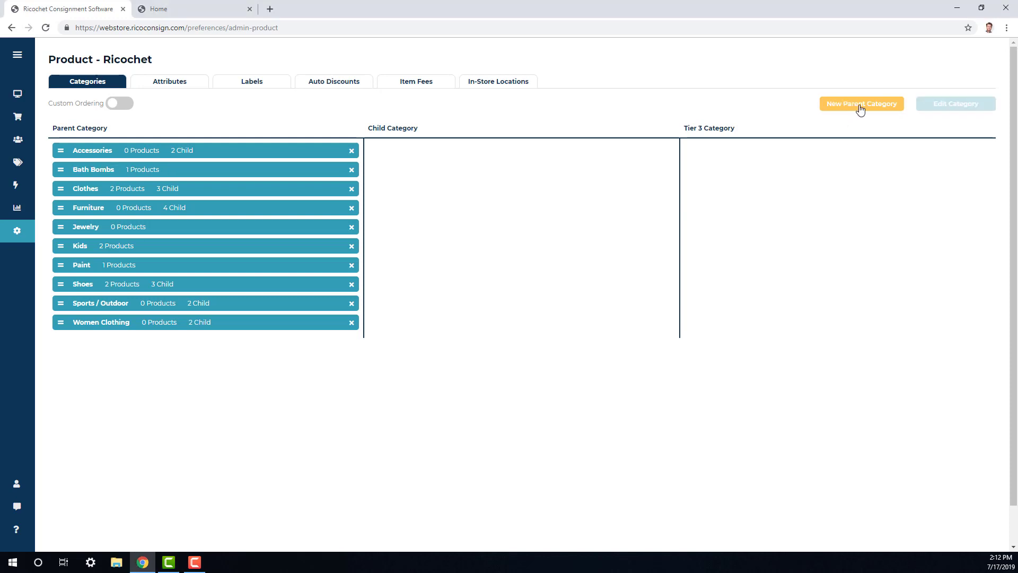
pyautogui.click(860, 109)
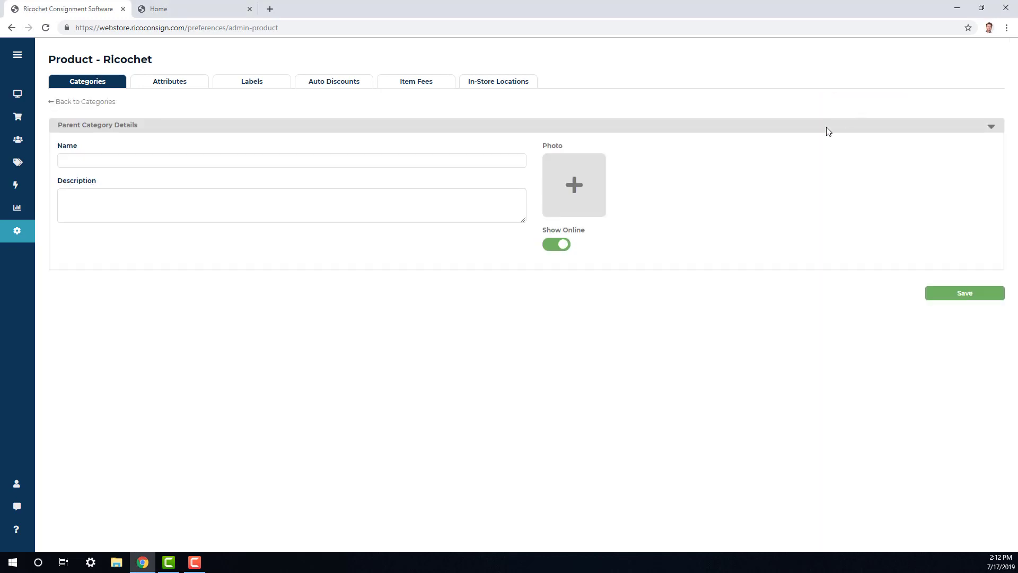
pyautogui.click(196, 159)
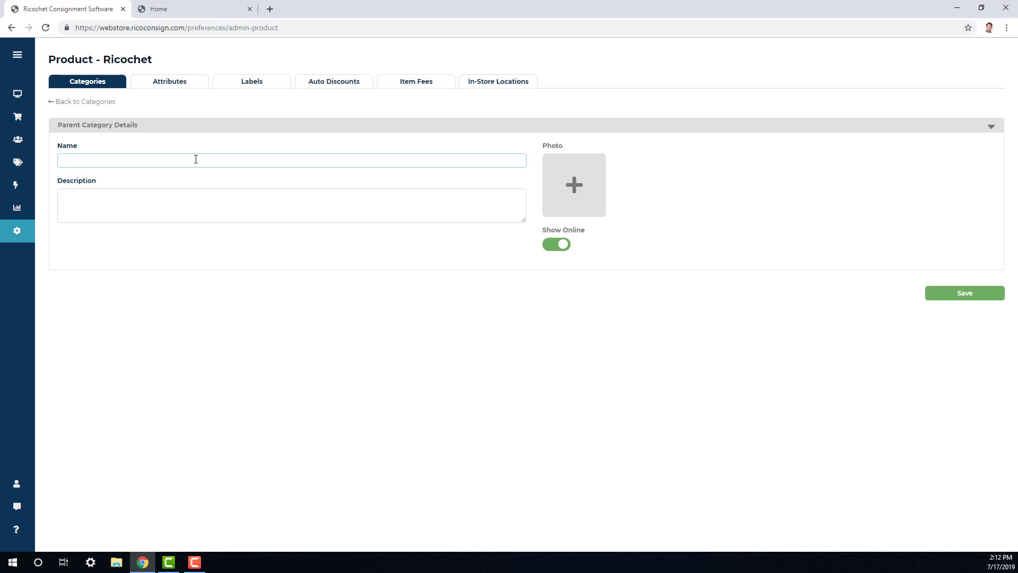
pyautogui.write('Home Decor')
pyautogui.click(226, 195)
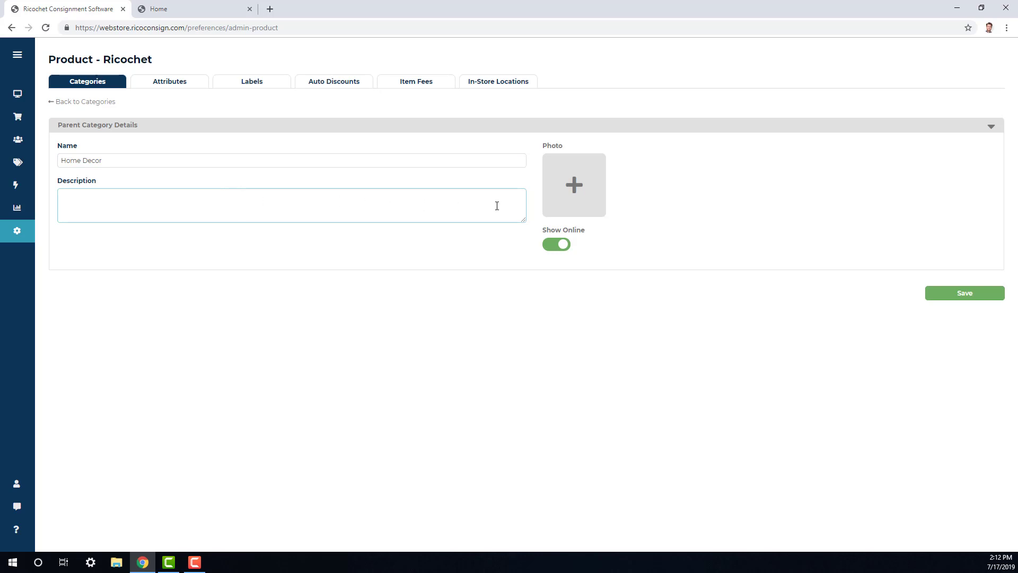
# Step: Upload the Home Decor image from the Desktop as the category photo, and save the new parent category
pyautogui.click(557, 210)
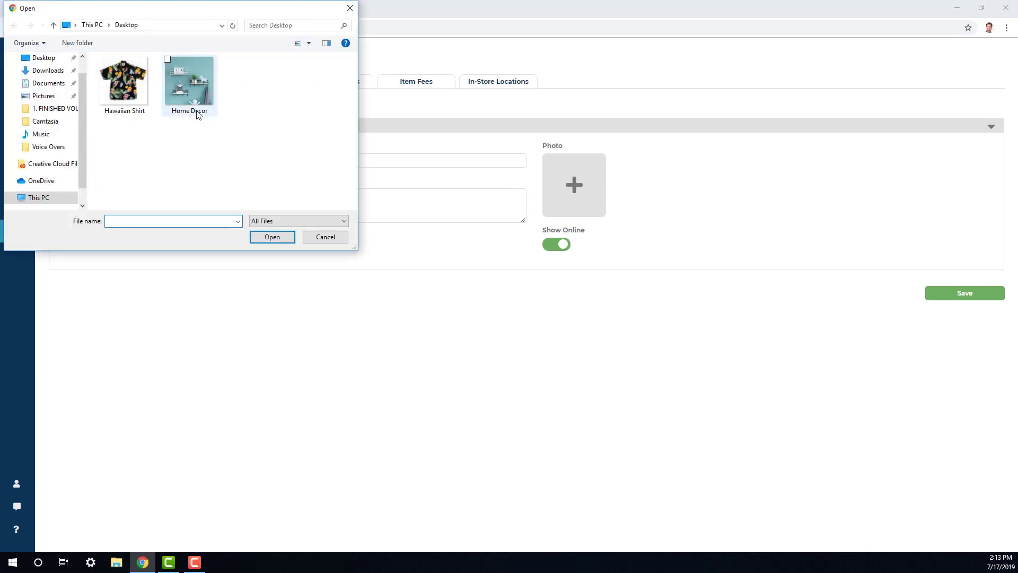
pyautogui.click(190, 84)
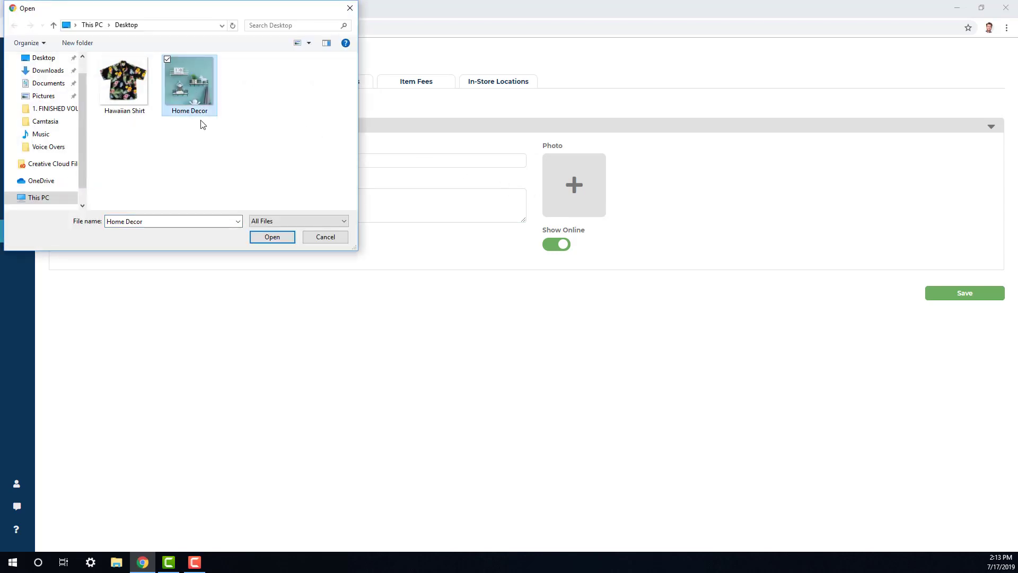
pyautogui.click(273, 237)
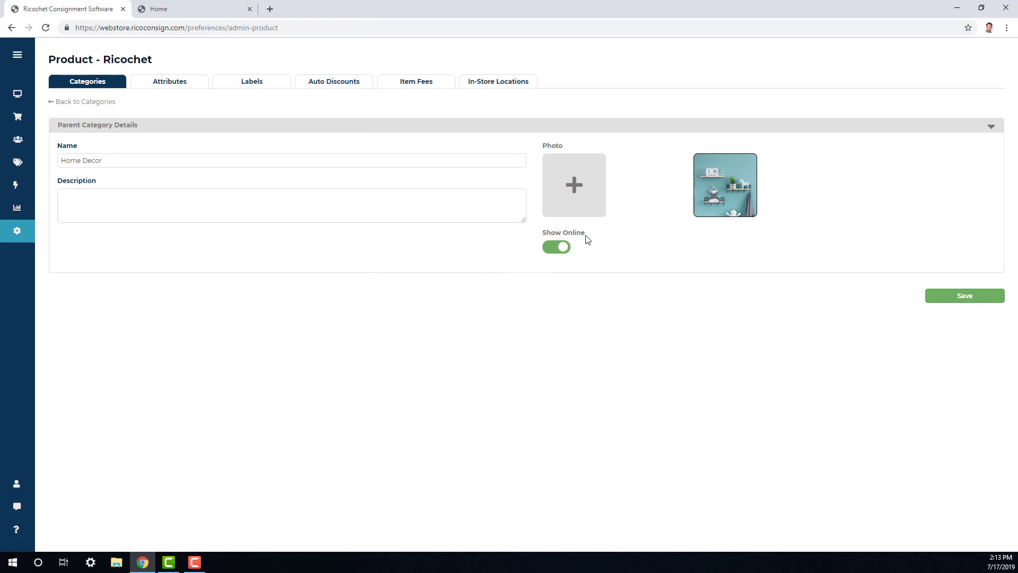
pyautogui.click(951, 296)
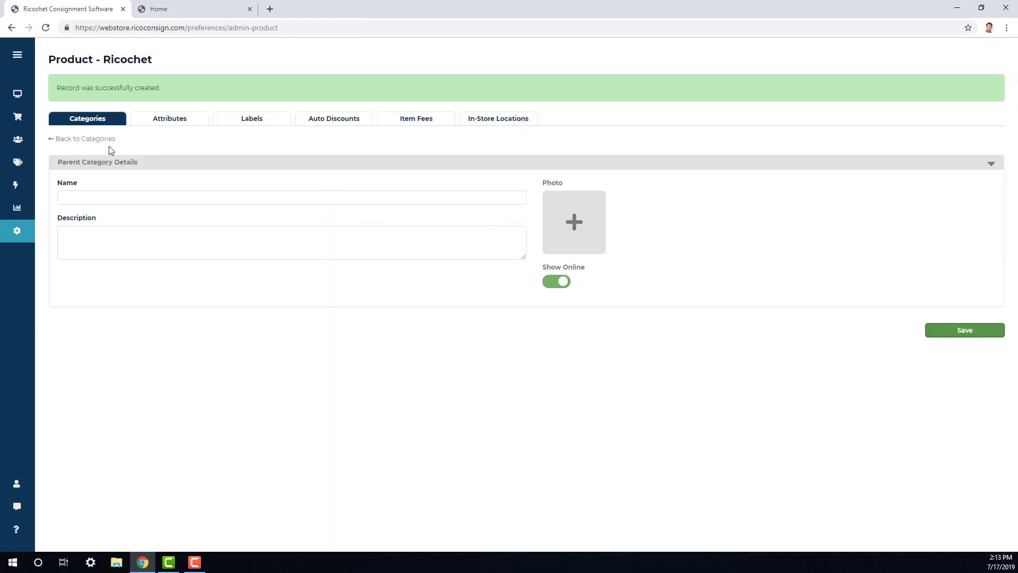
pyautogui.click(94, 139)
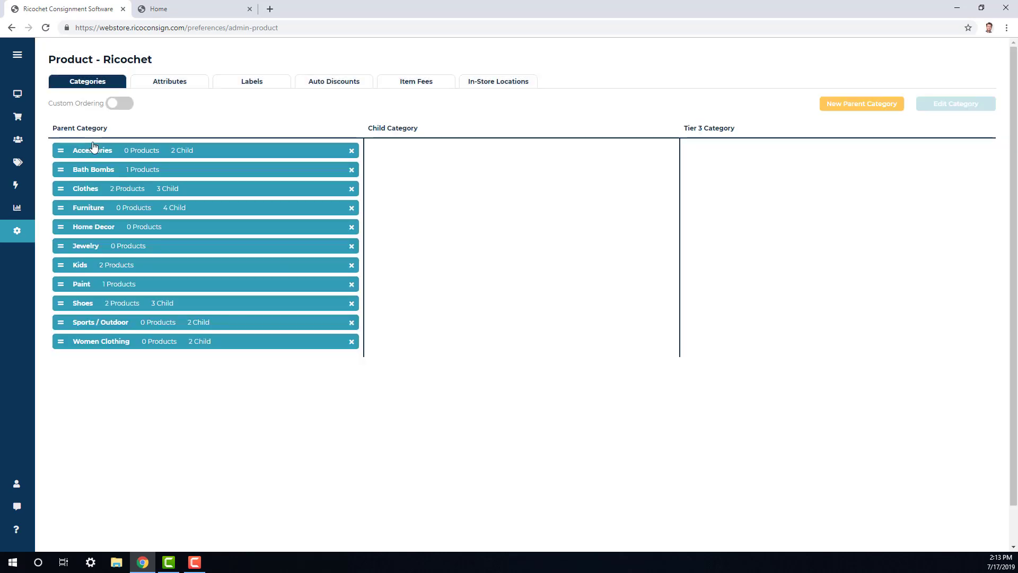
# Step: Create a child category named Art under Home Decor and return to the category list
pyautogui.click(117, 230)
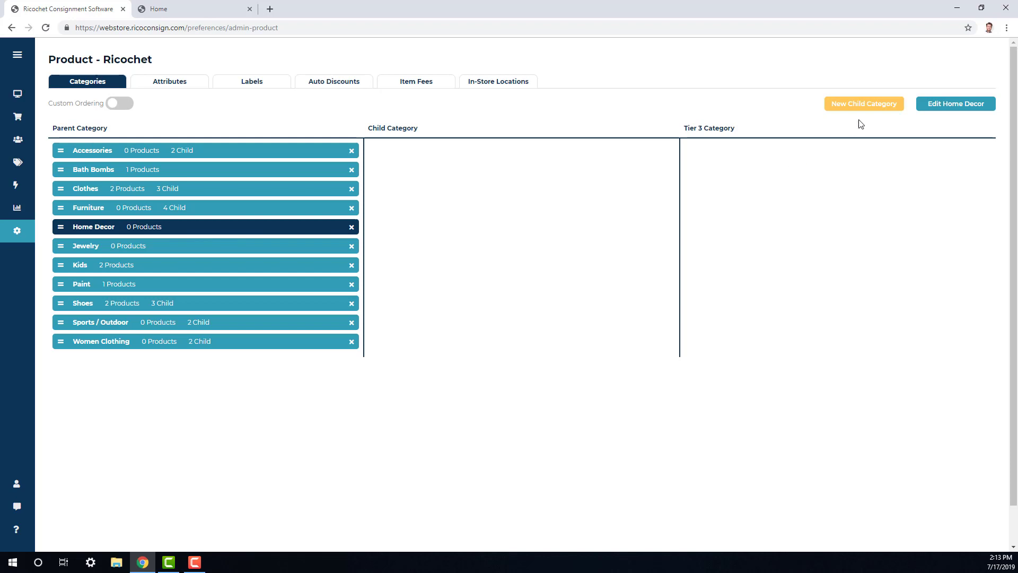
pyautogui.click(869, 108)
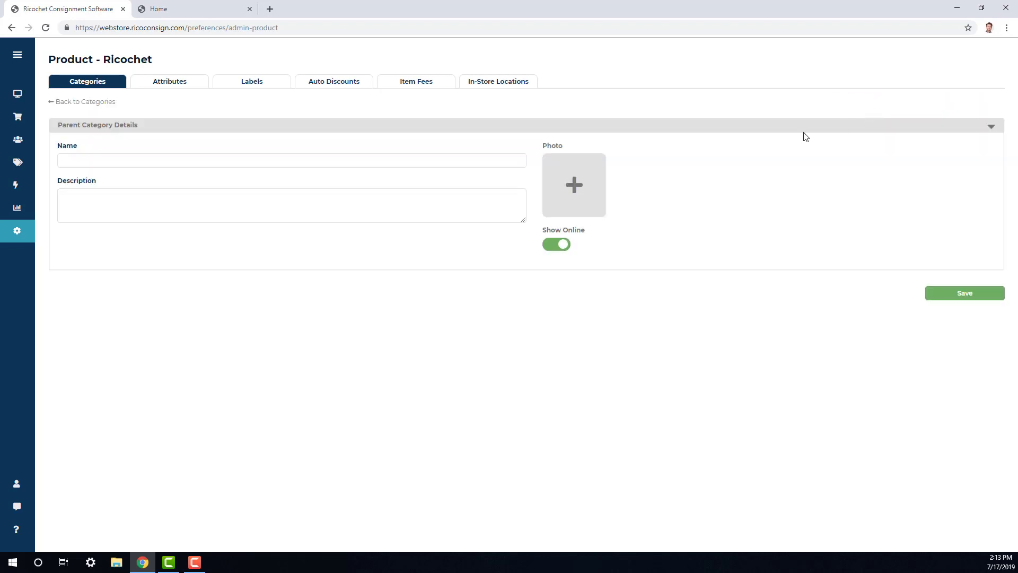
pyautogui.click(167, 161)
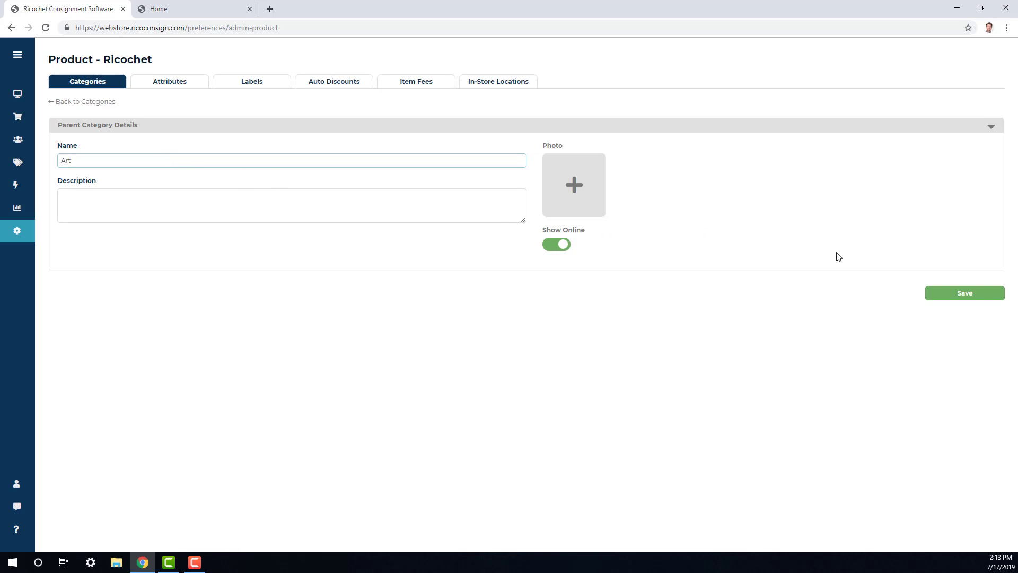
pyautogui.click(947, 295)
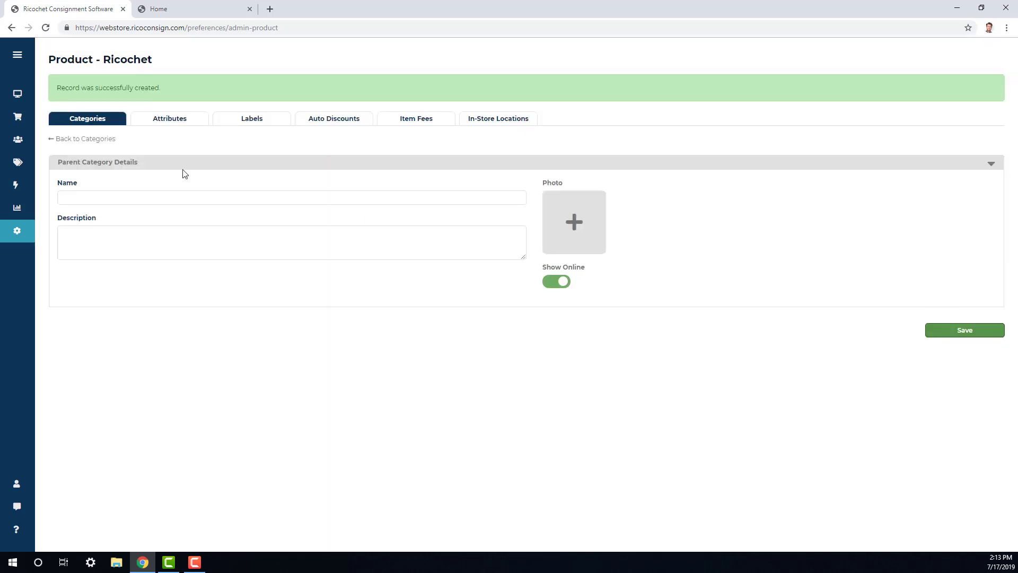
pyautogui.click(67, 139)
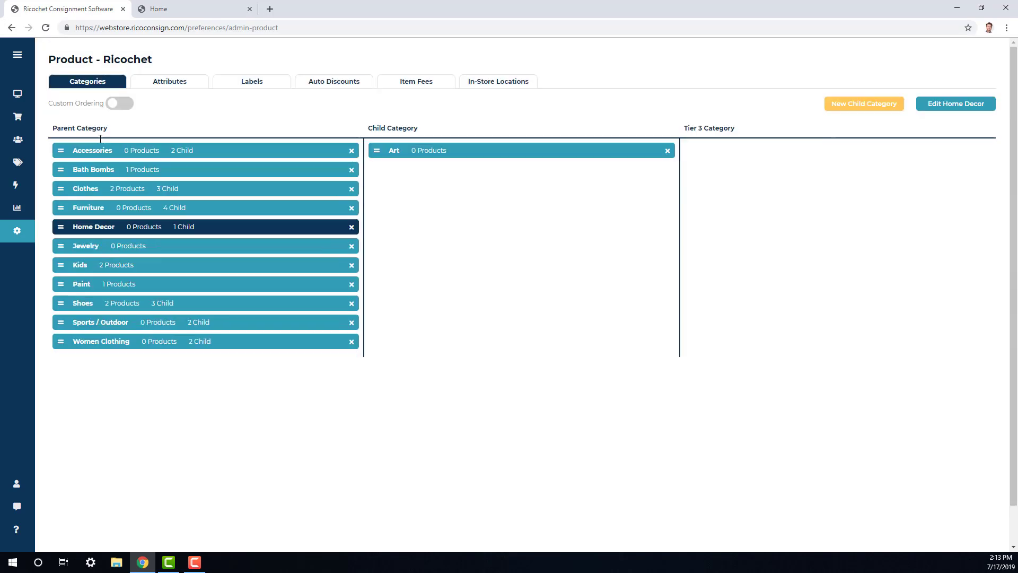
# Step: Create a Tier 3 category named Wall Art under the Art child category
pyautogui.click(641, 155)
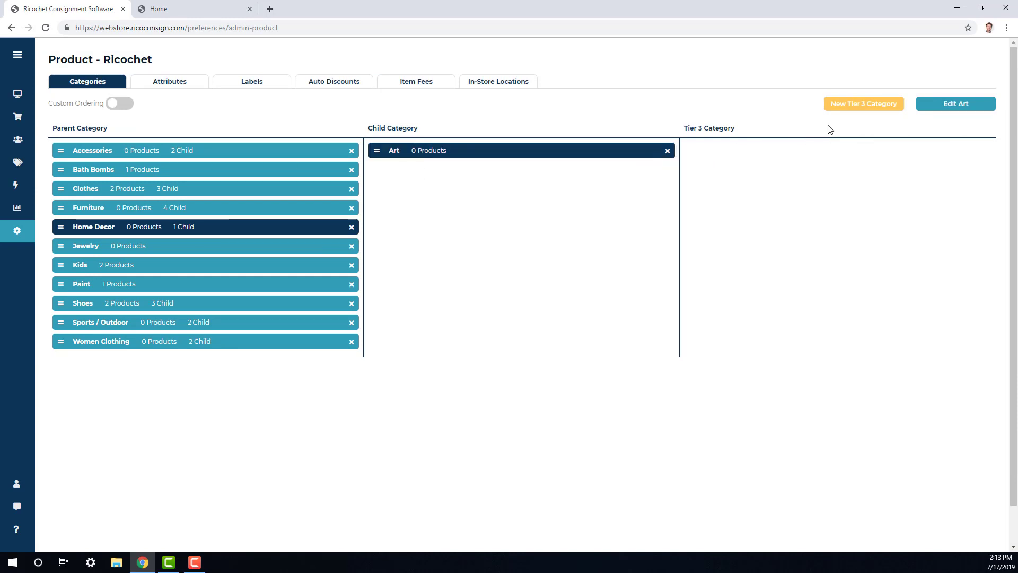
pyautogui.click(866, 105)
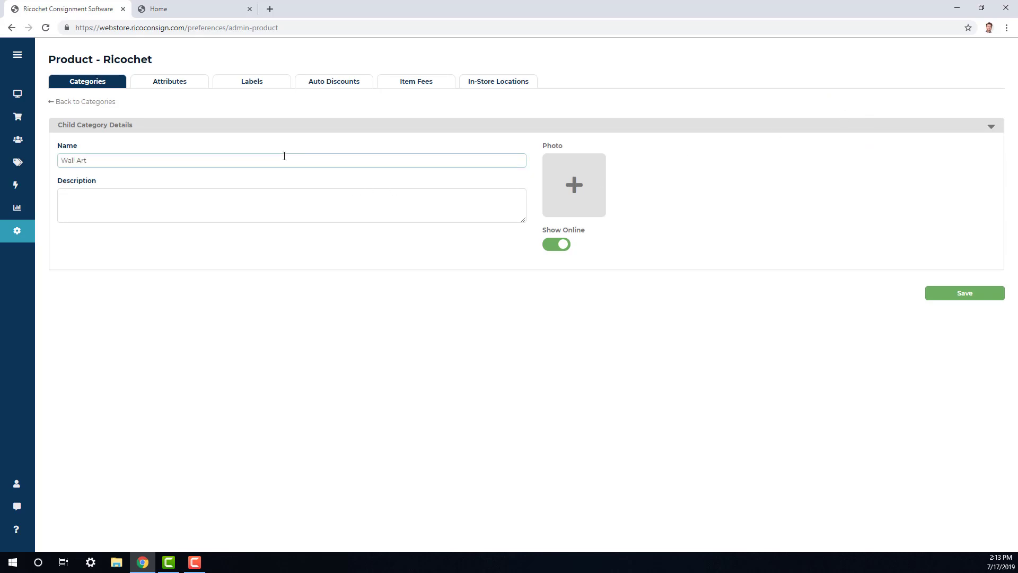
pyautogui.click(976, 295)
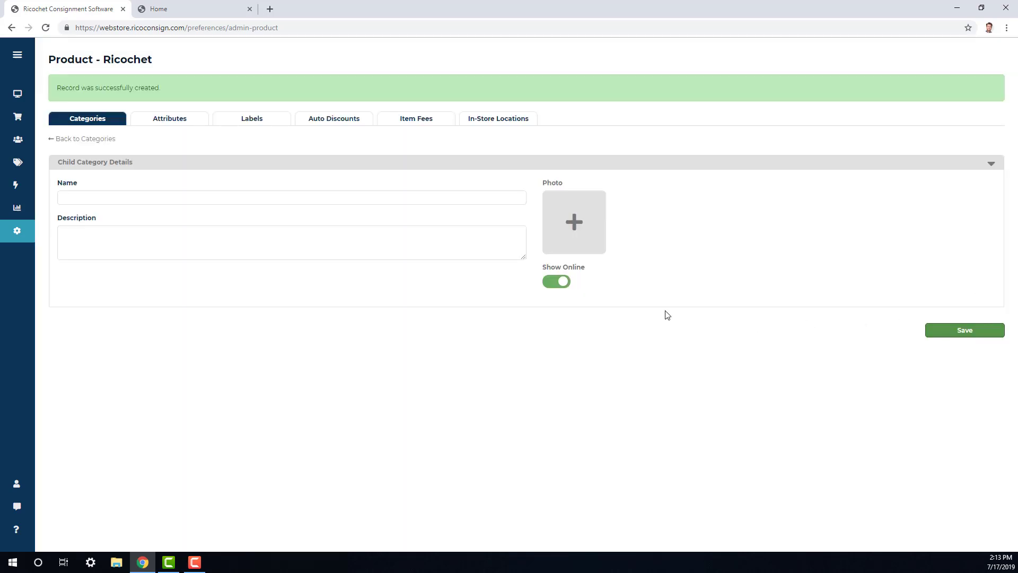
# Step: Reload the web store home page to check its categories, and return to the category list in the Ricochet admin site
pyautogui.click(157, 9)
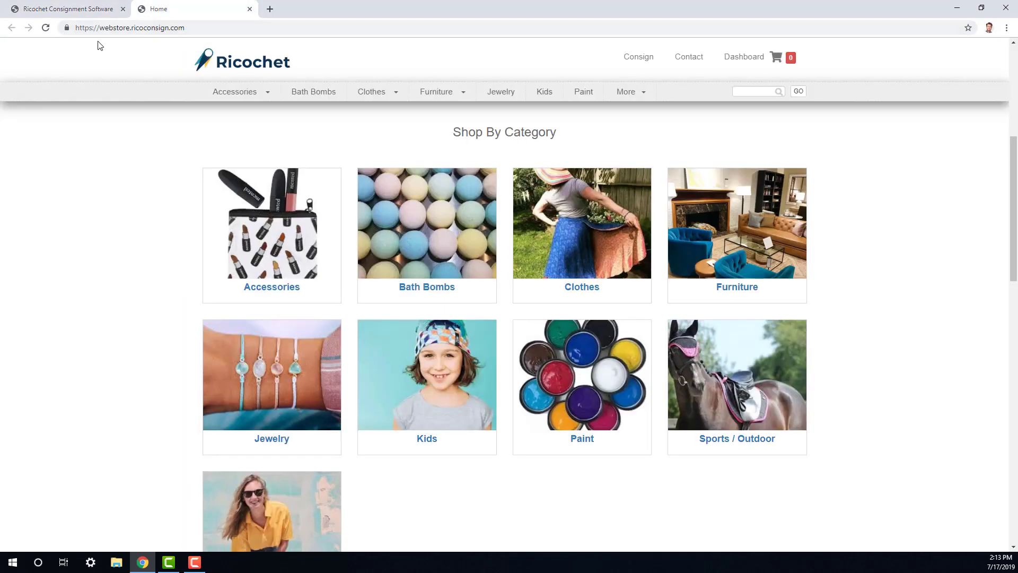
pyautogui.click(46, 27)
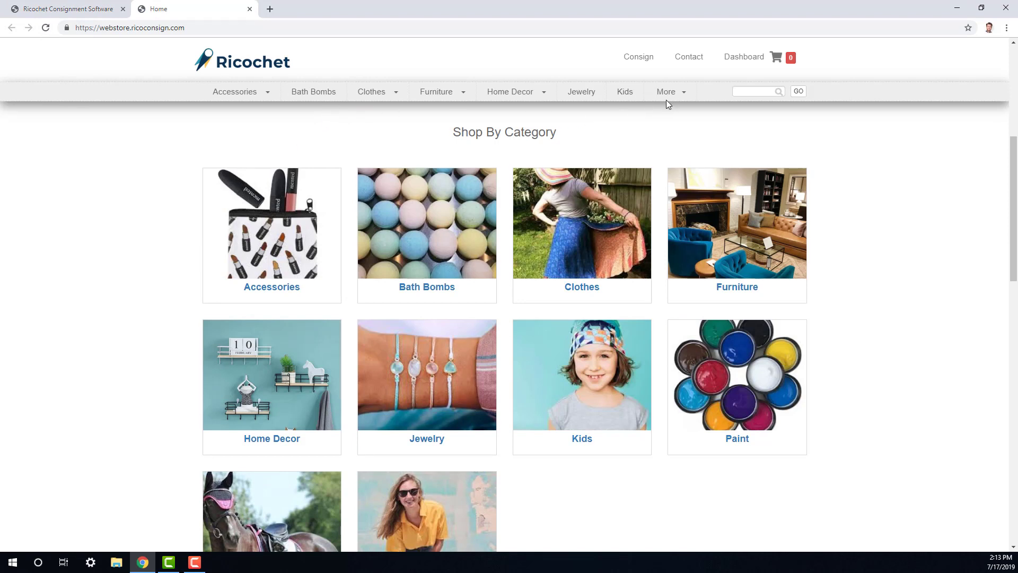
pyautogui.click(81, 13)
pyautogui.click(75, 101)
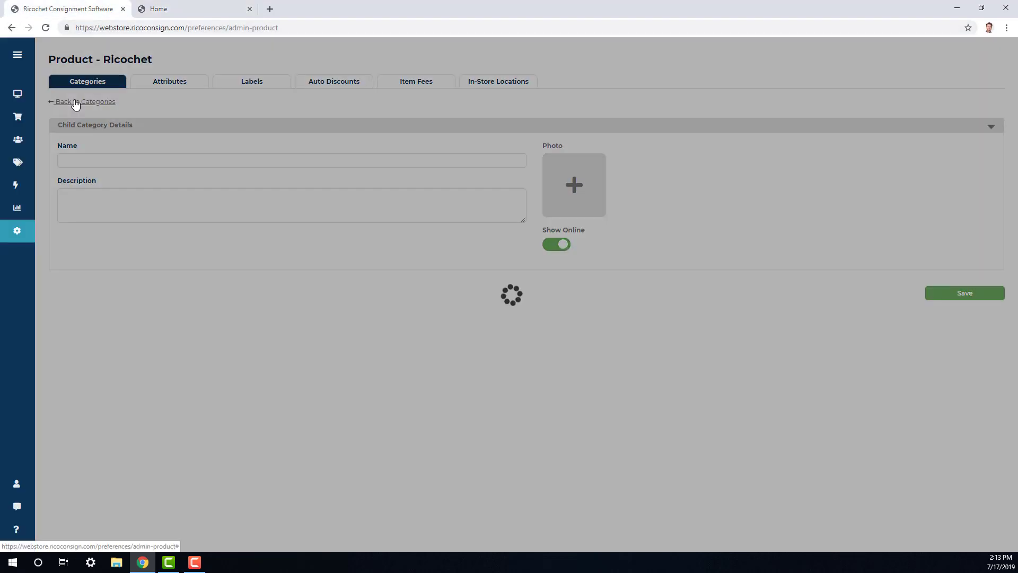
# Step: Turn off Show Online for the Sports / Outdoor parent category, save it and return to the category list
pyautogui.click(100, 323)
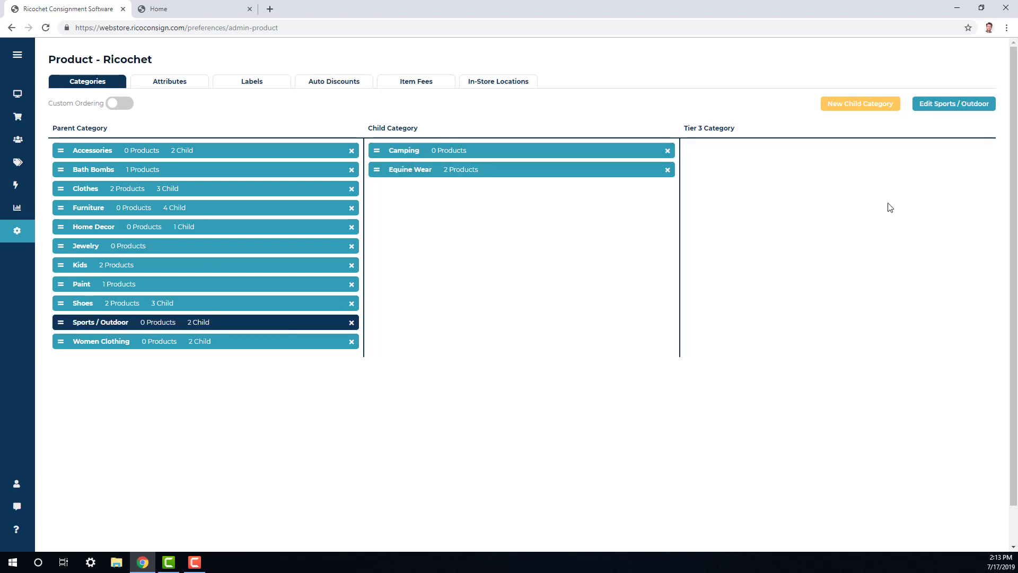
pyautogui.click(945, 105)
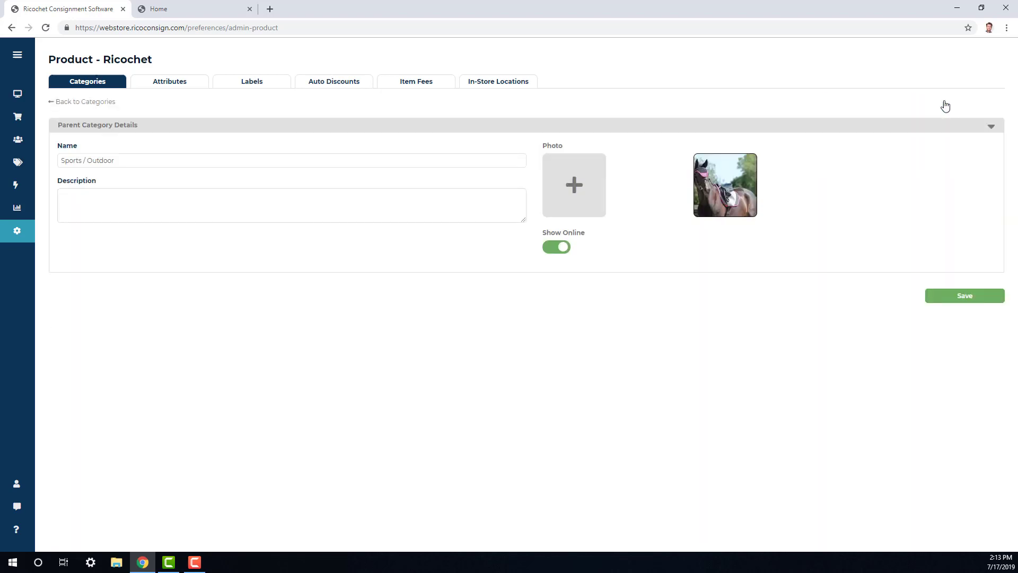
pyautogui.click(556, 248)
pyautogui.click(936, 297)
pyautogui.click(84, 106)
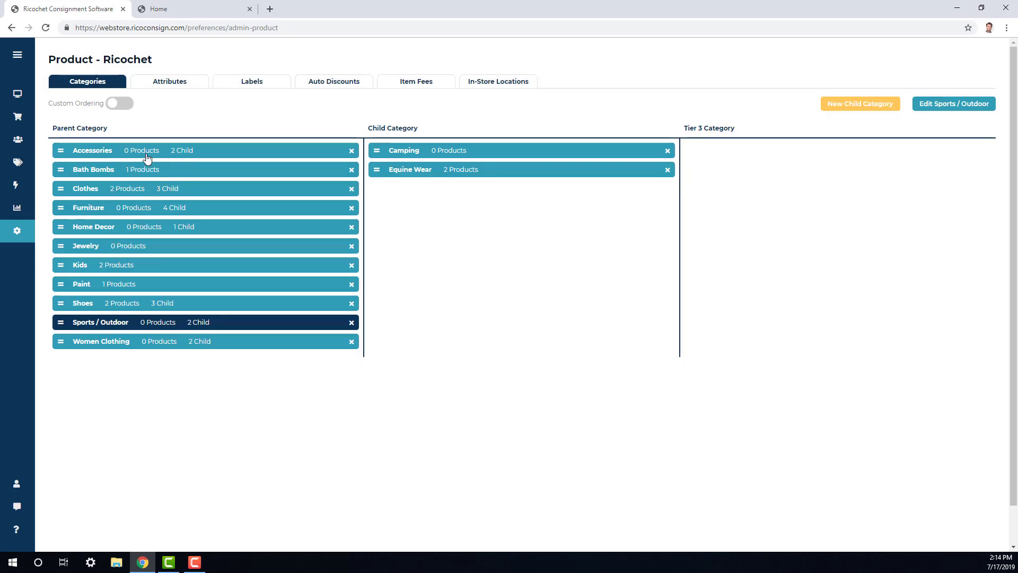
# Step: Move the Jewelry and Bath Bombs parent categories under Accessories as child categories
pyautogui.click(203, 153)
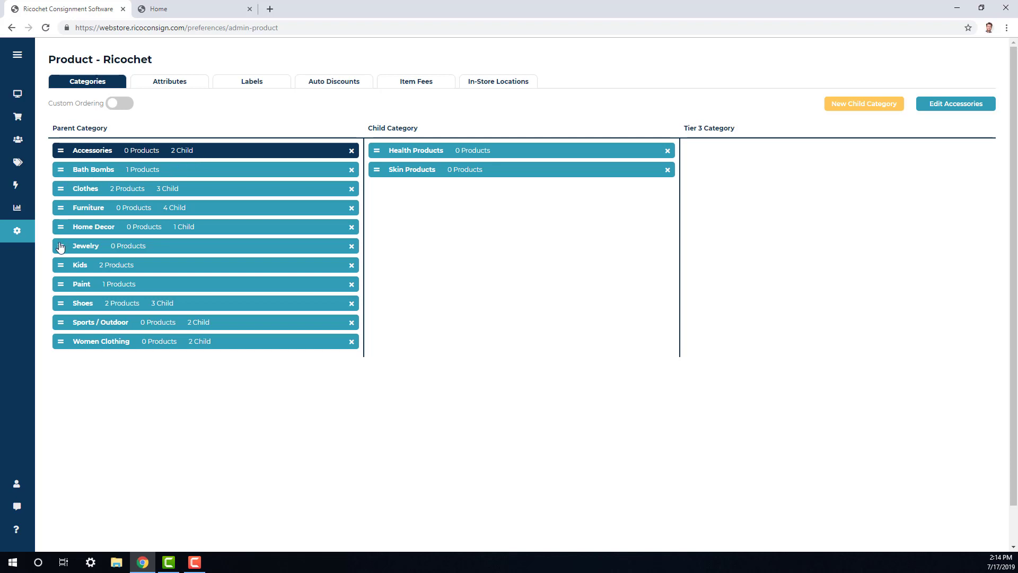
pyautogui.moveTo(60, 247); pyautogui.dragTo(393, 186)
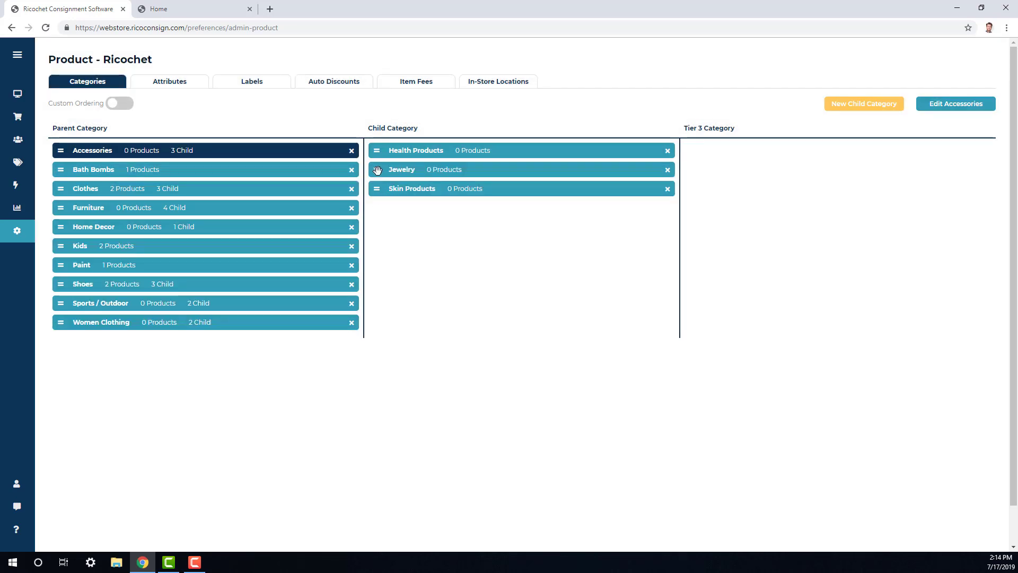
pyautogui.moveTo(377, 170)
pyautogui.mouseDown()
pyautogui.moveTo(377, 204)
pyautogui.moveTo(376, 184)
pyautogui.mouseUp()
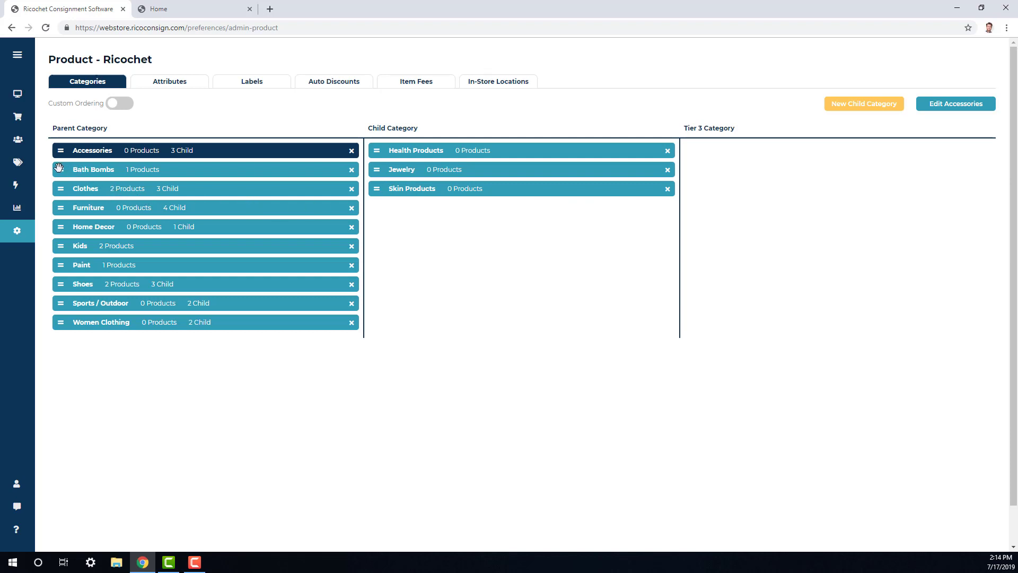
pyautogui.moveTo(59, 170); pyautogui.dragTo(386, 208)
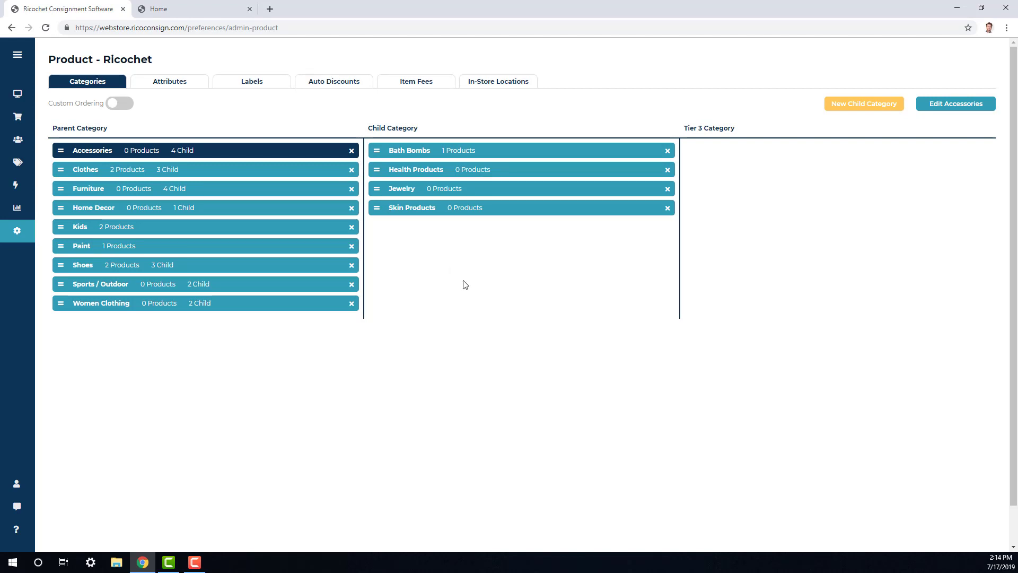
# Step: Refresh the web store home page to examine the Shop By Category section after the hiding and moves, then return to the admin categories
pyautogui.click(186, 9)
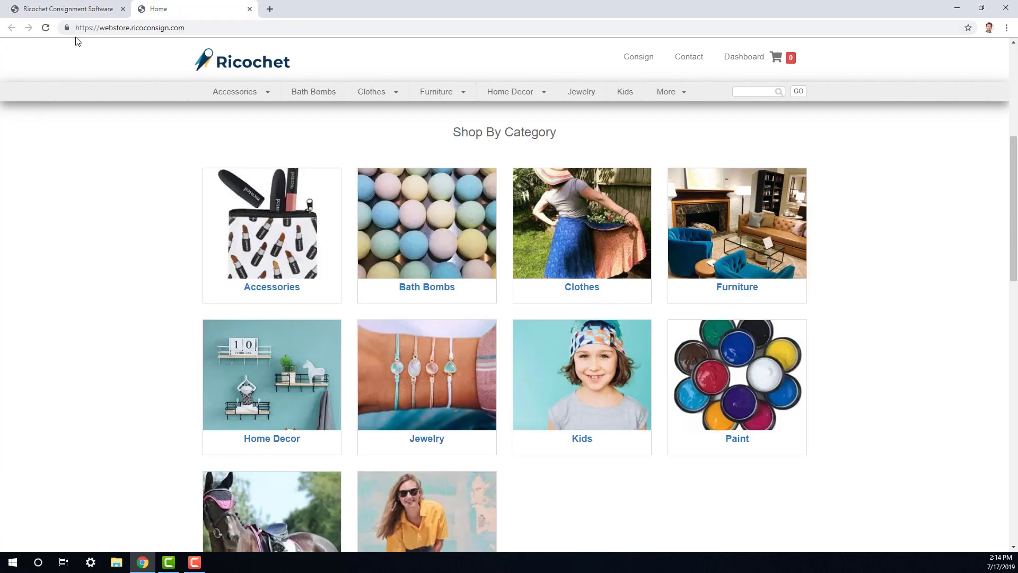
pyautogui.click(45, 30)
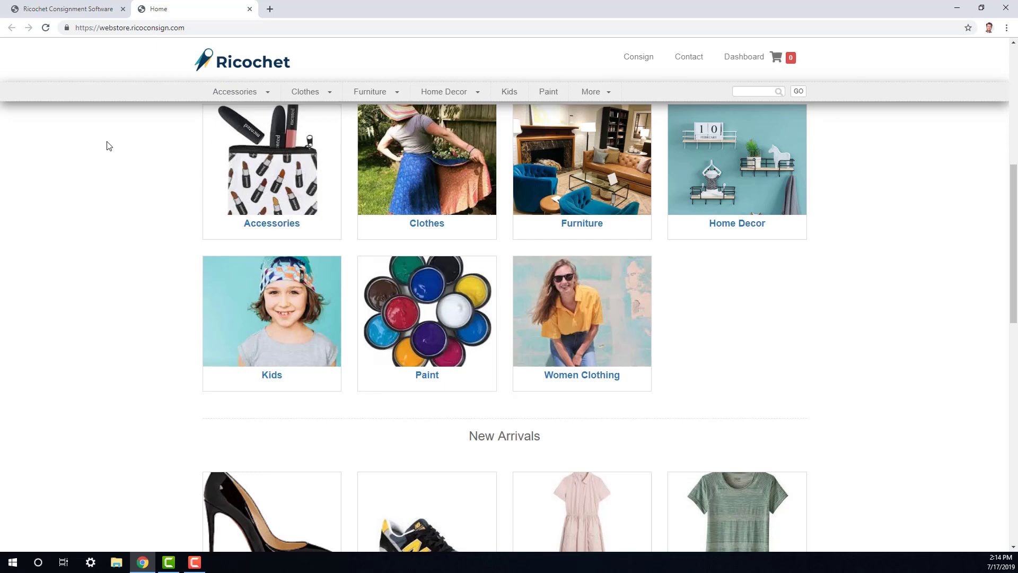
pyautogui.scroll(2, 108, 146)
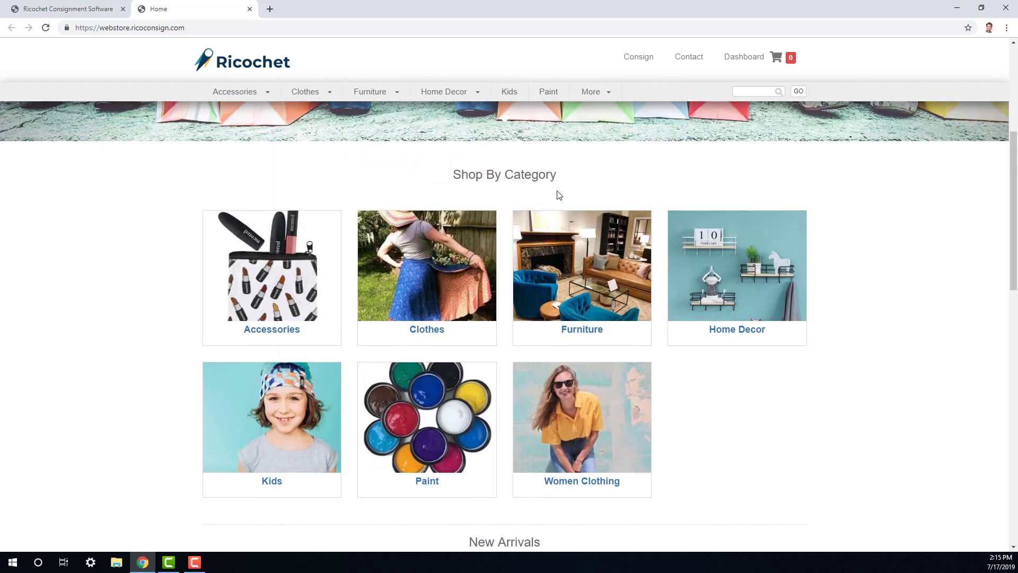
pyautogui.click(50, 11)
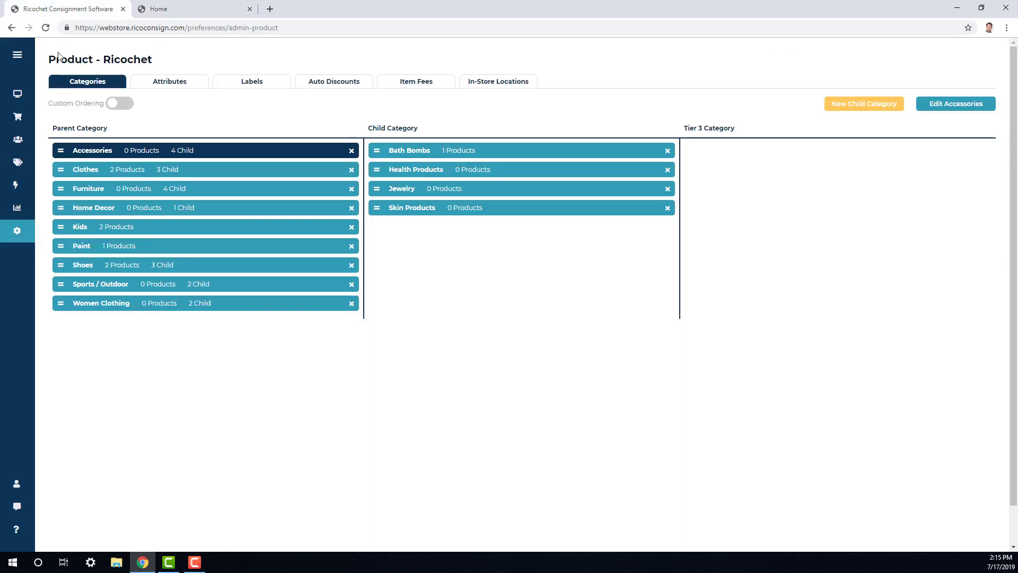
# Step: Enable Custom Ordering for the categories and move Furniture to first place among the parent categories
pyautogui.click(102, 232)
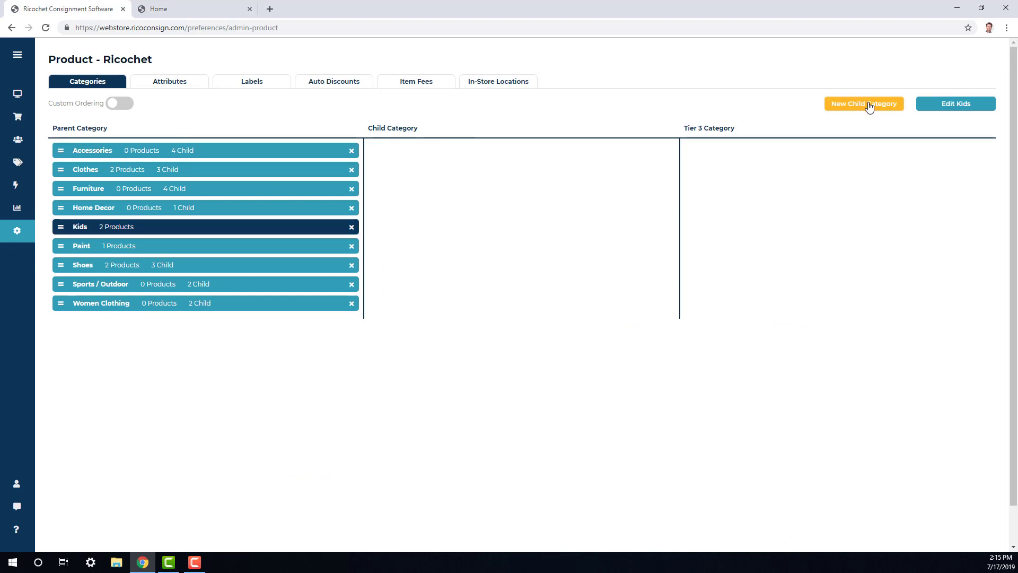
pyautogui.click(118, 104)
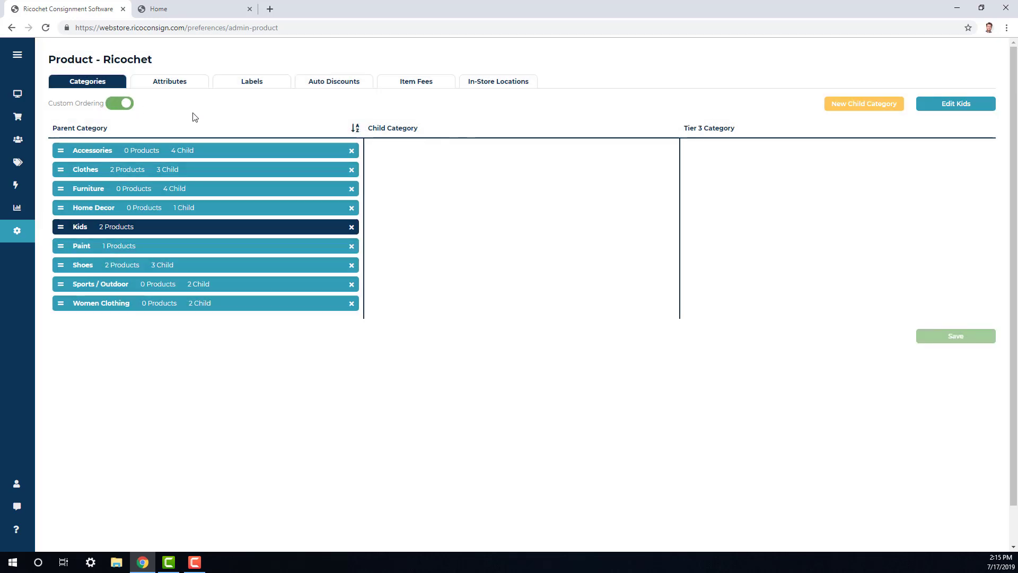
pyautogui.click(417, 219)
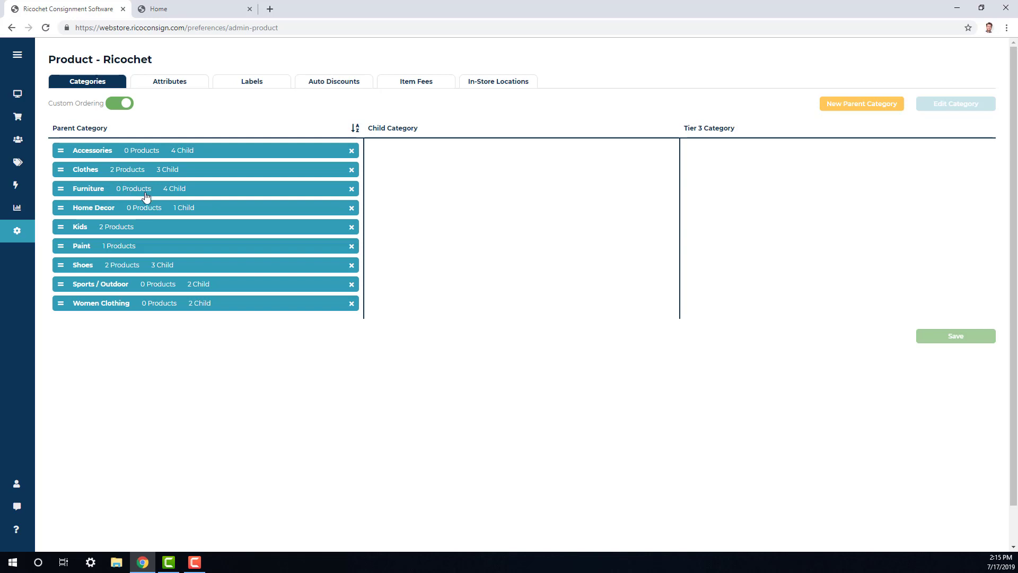
pyautogui.click(226, 195)
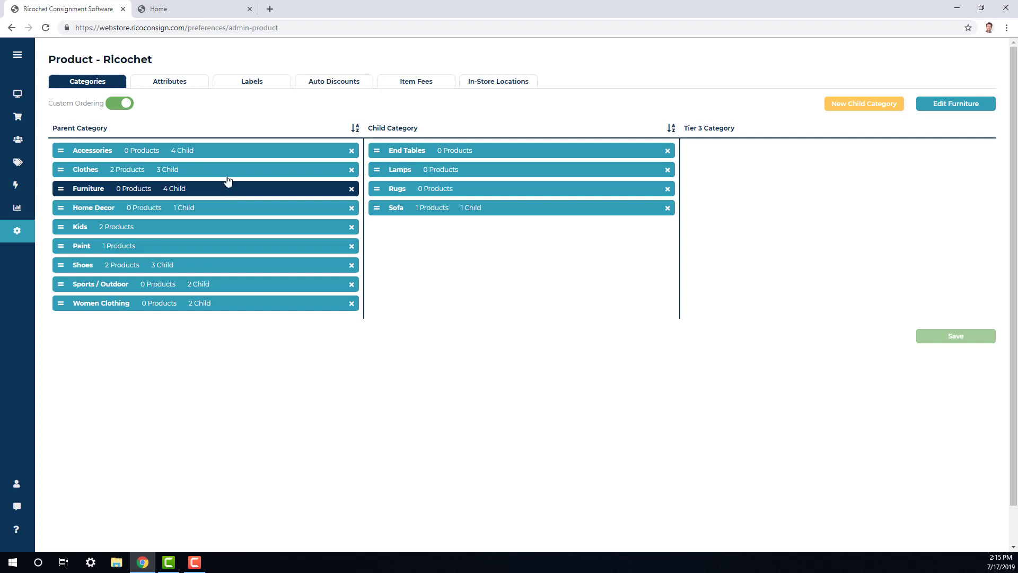
pyautogui.click(228, 183)
pyautogui.moveTo(61, 189); pyautogui.dragTo(63, 151)
pyautogui.click(112, 155)
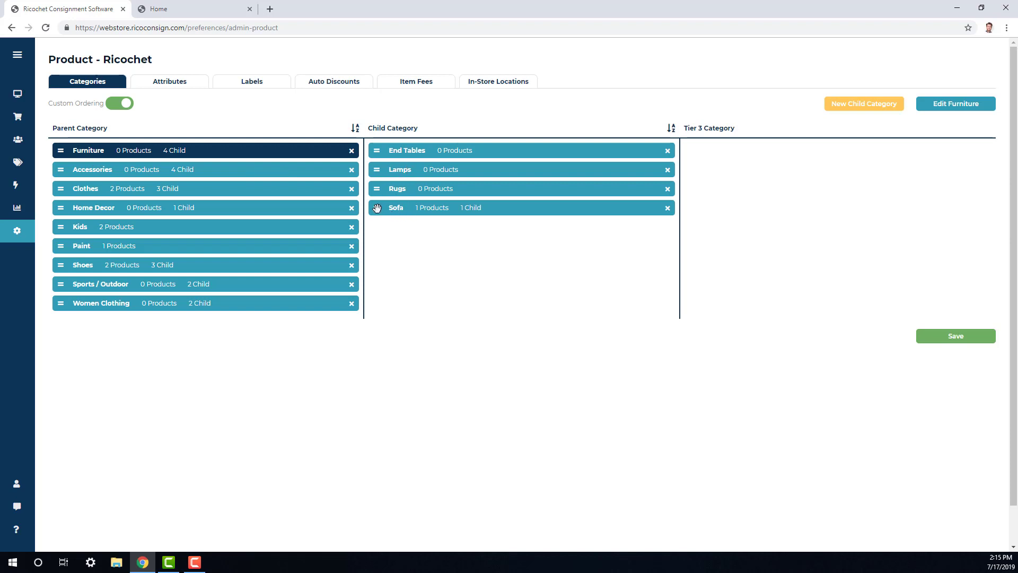
# Step: Reorder Furniture's child categories to Sofa, Rugs, End Tables, Lamps, and save the custom order
pyautogui.moveTo(376, 208); pyautogui.dragTo(377, 150)
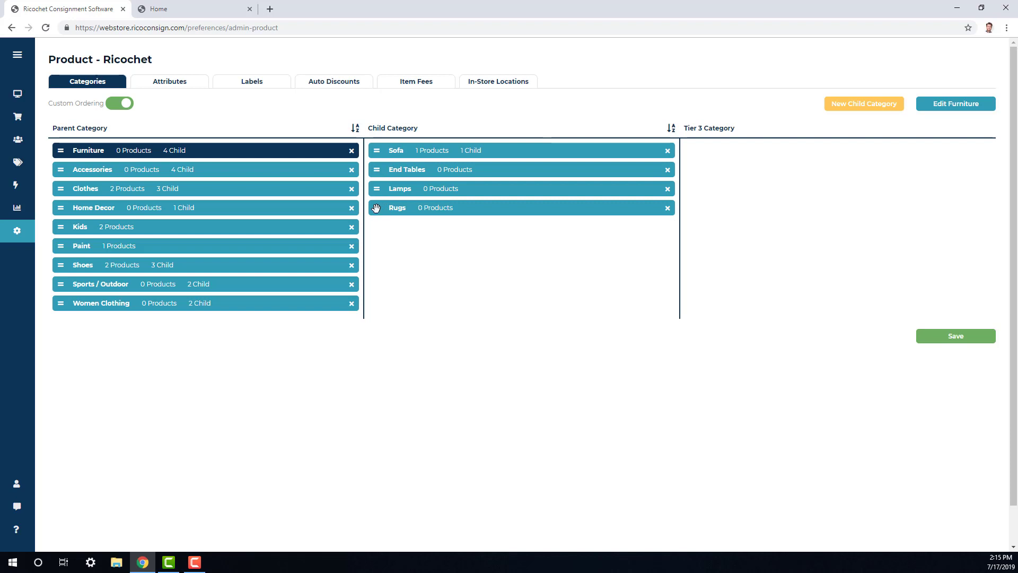
pyautogui.moveTo(377, 208); pyautogui.dragTo(386, 169)
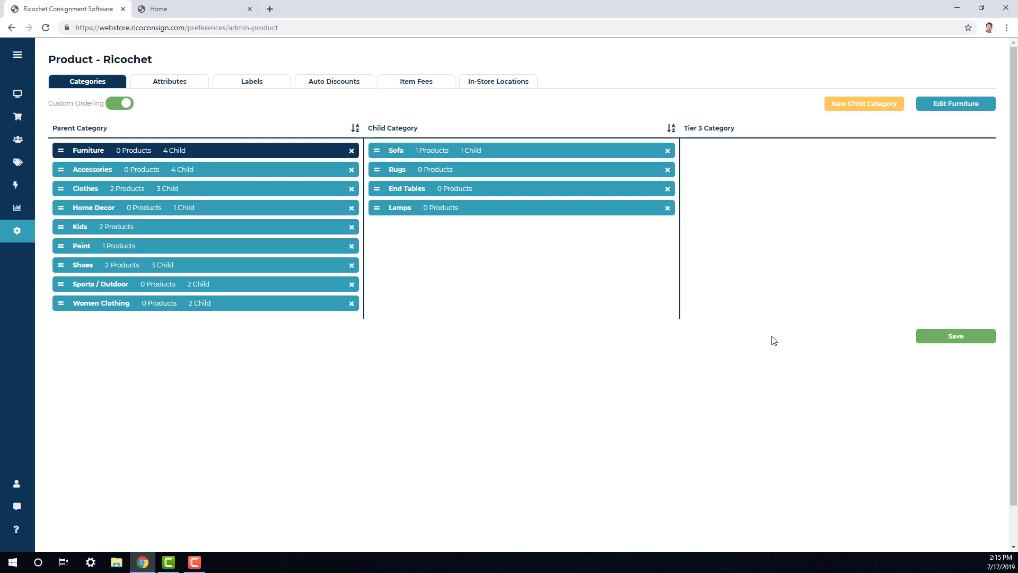
pyautogui.click(946, 341)
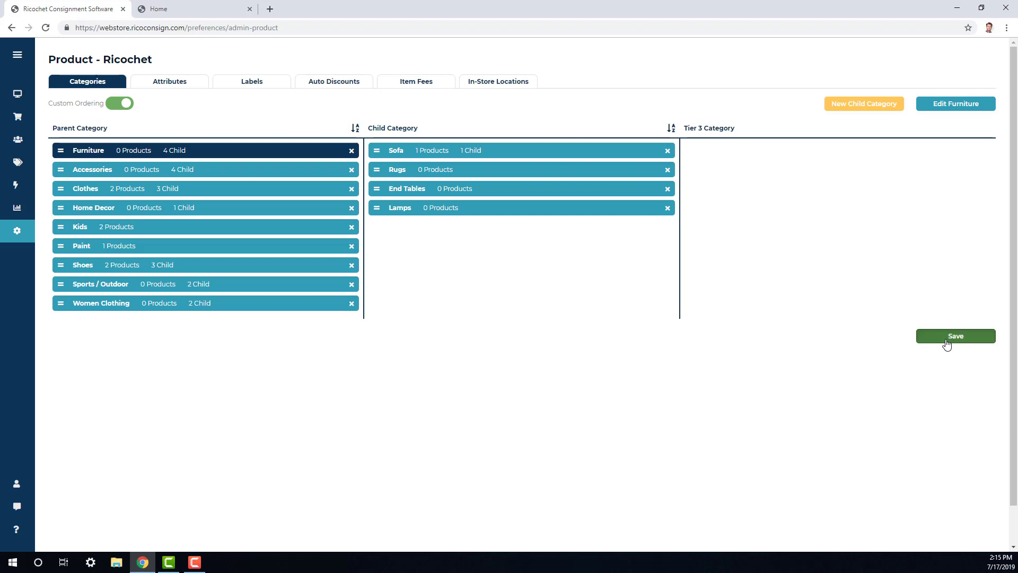